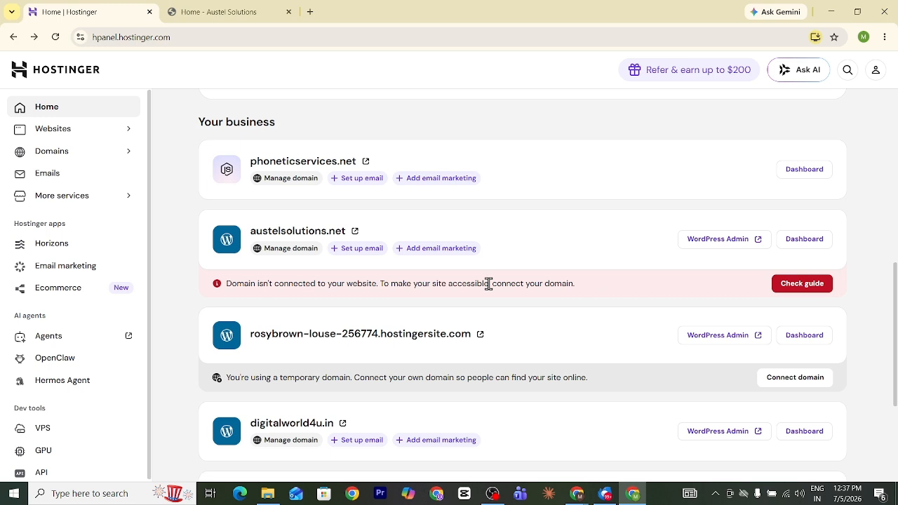
Switch to the GoDaddy account, open its product list and find the austelsolutions.net domain.
{"action": "key", "text": "alt+Tab"}
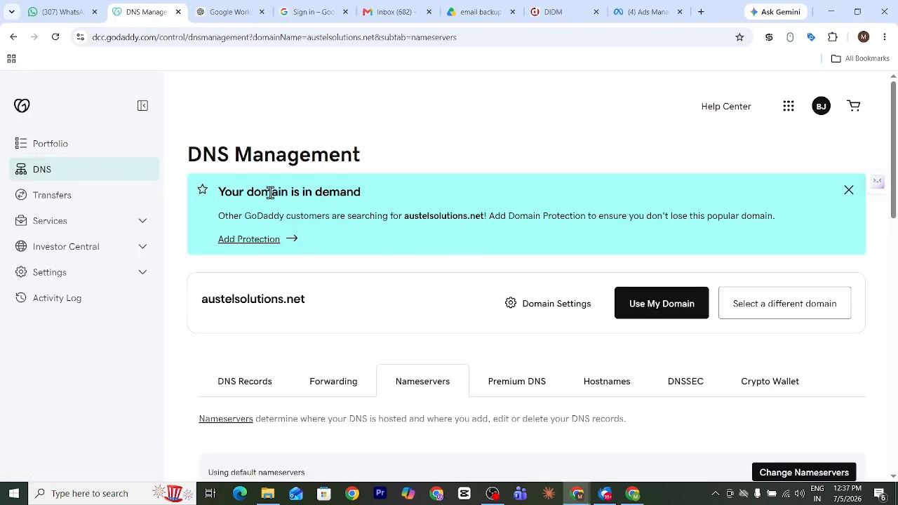
{"action": "key", "text": "alt+Tab"}
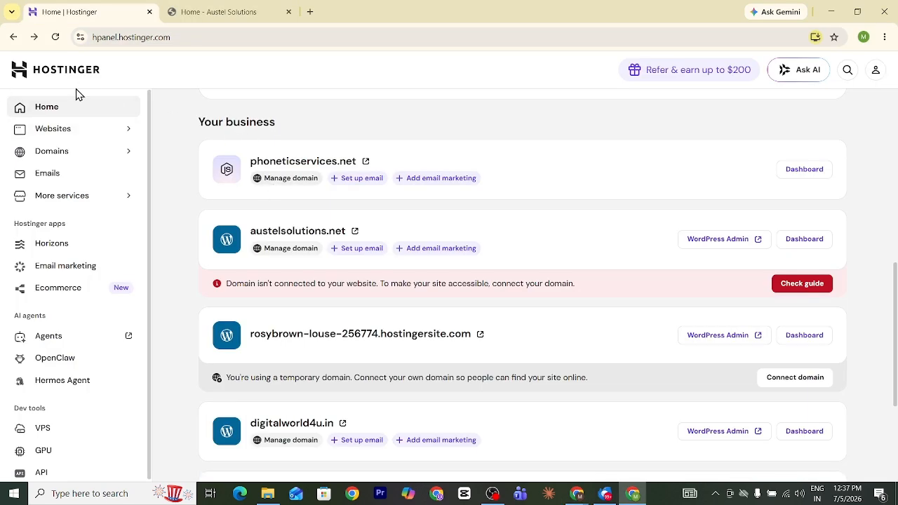
{"action": "key", "text": "alt+Tab"}
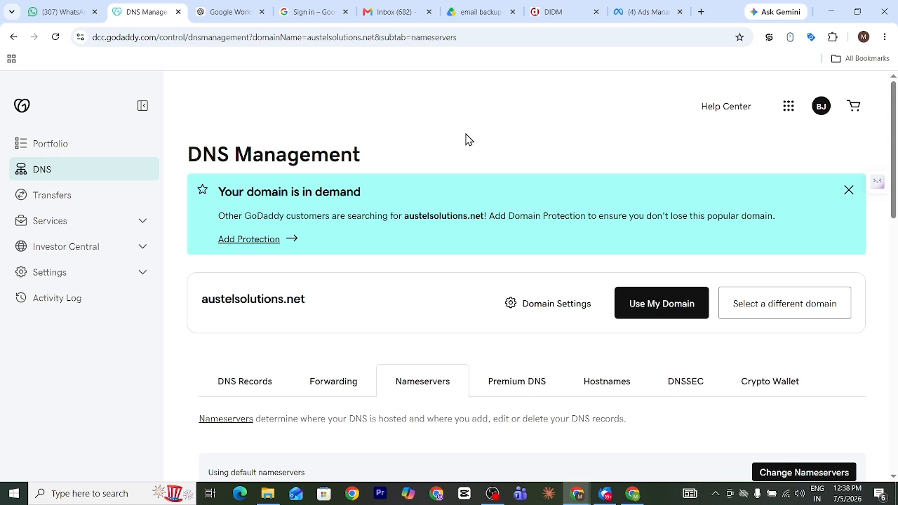
{"action": "left_click", "coordinate": [822, 112]}
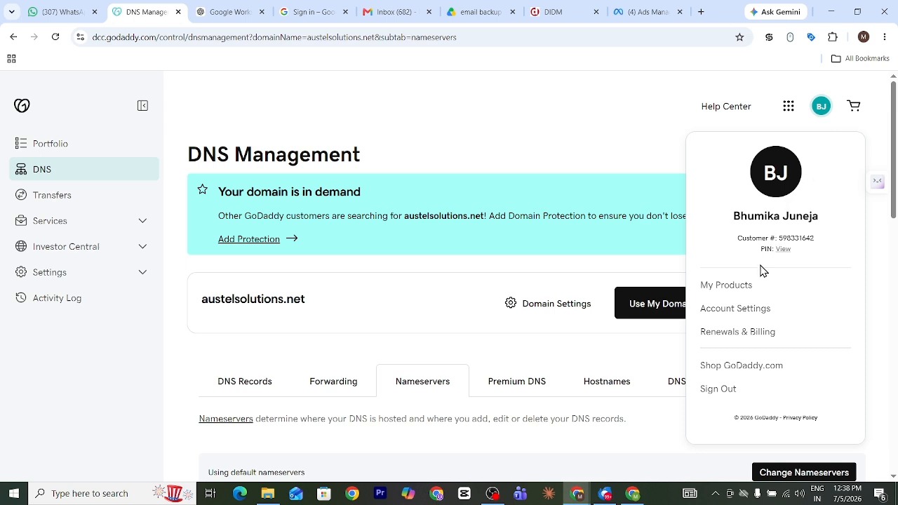
{"action": "left_click", "coordinate": [726, 288]}
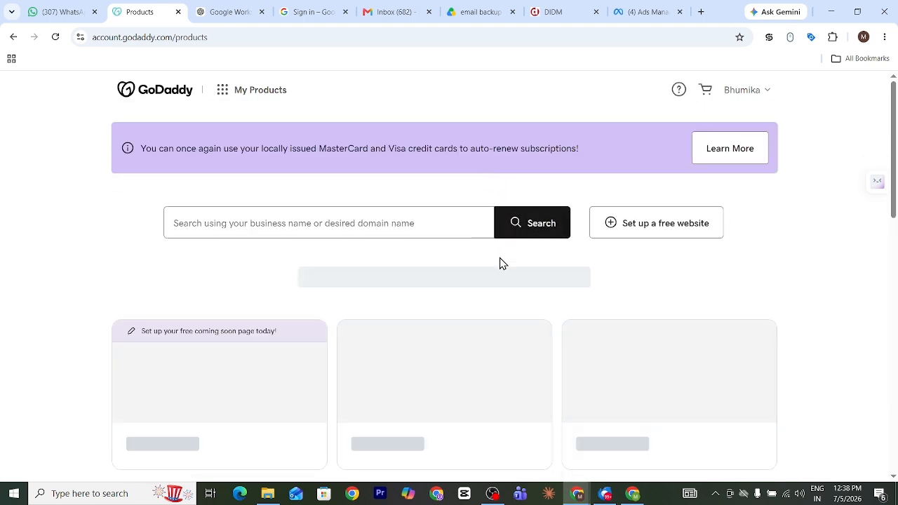
{"action": "scroll", "coordinate": [500, 261], "scroll_direction": "down", "scroll_amount": 6}
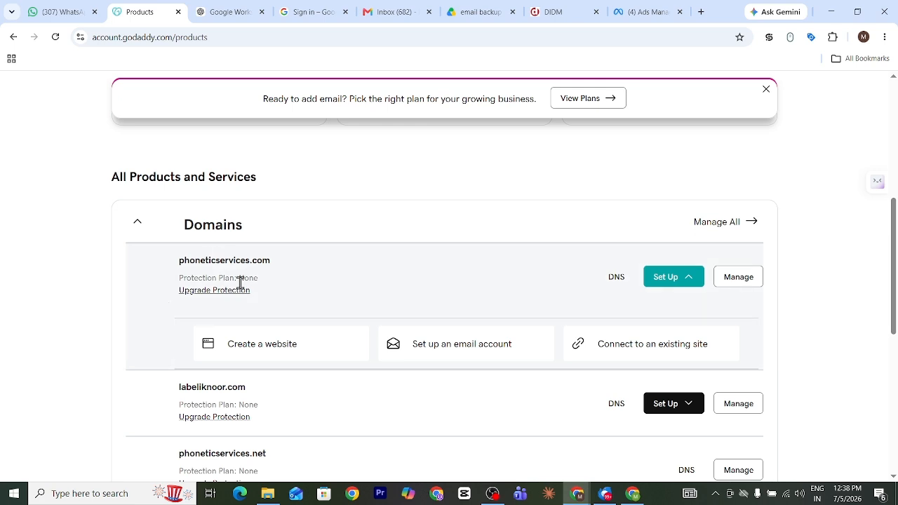
{"action": "scroll", "coordinate": [281, 274], "scroll_direction": "down", "scroll_amount": 2}
{"action": "scroll", "coordinate": [273, 257], "scroll_direction": "down", "scroll_amount": 2}
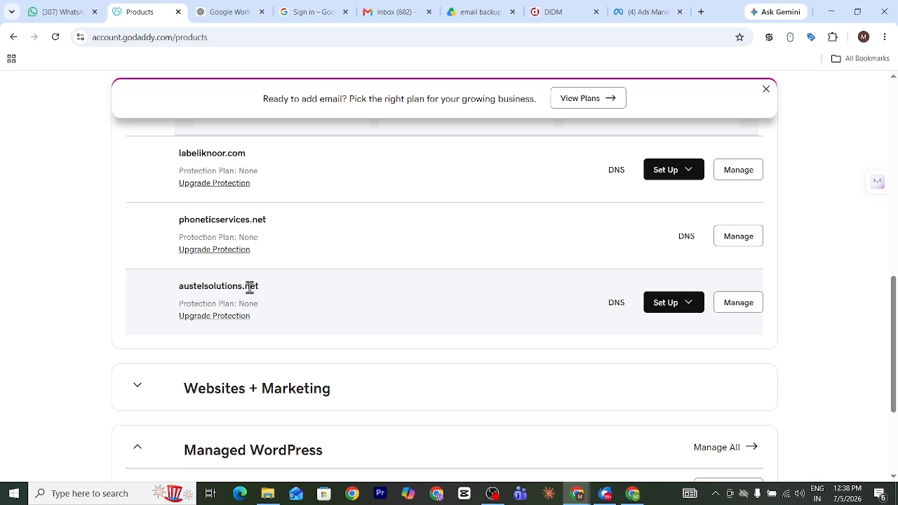
Highlight the austelsolutions.net name in Hostinger's business list to compare it, and return to GoDaddy.
{"action": "key", "text": "alt+Tab"}
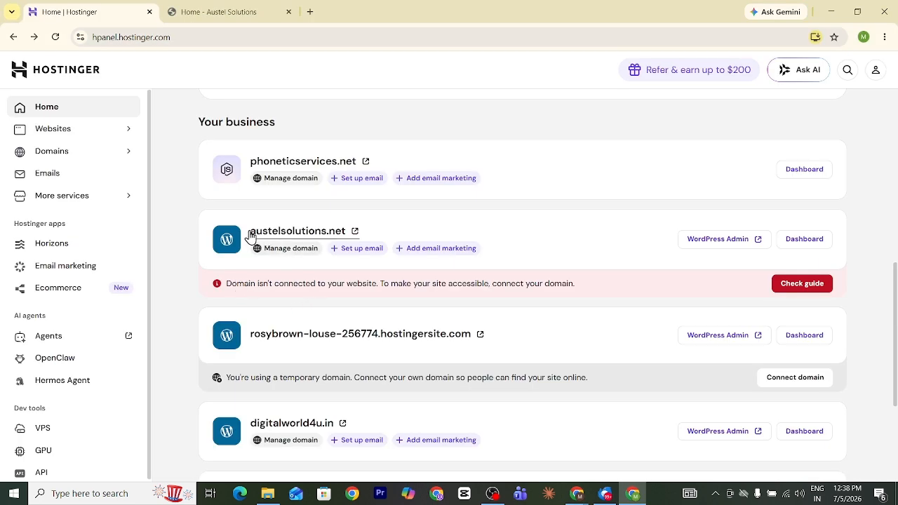
{"action": "left_click_drag", "start_coordinate": [250, 232], "coordinate": [350, 231]}
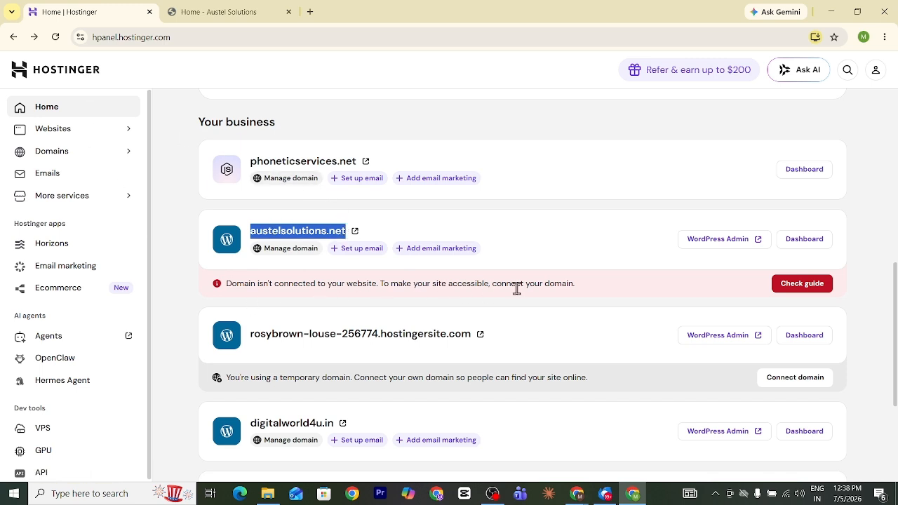
{"action": "key", "text": "alt+Tab"}
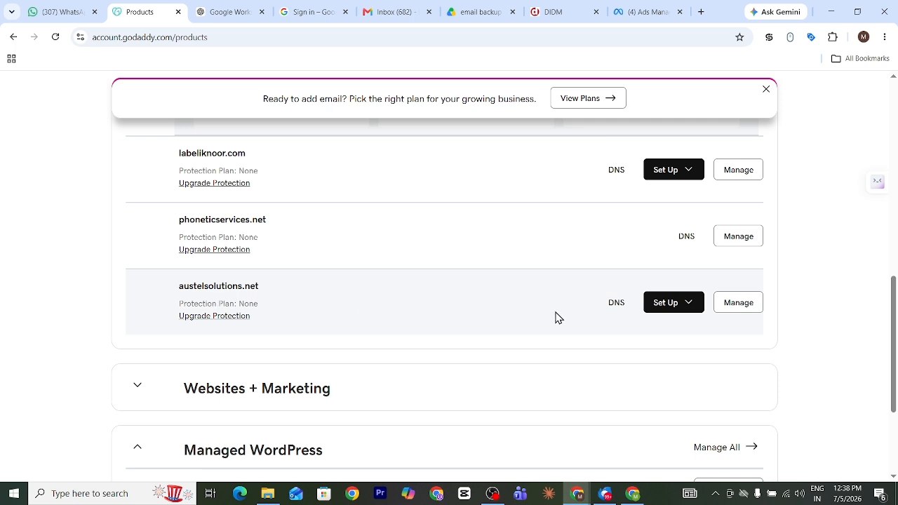
Open the DNS management of austelsolutions.net and display its nameservers.
{"action": "left_click", "coordinate": [616, 306]}
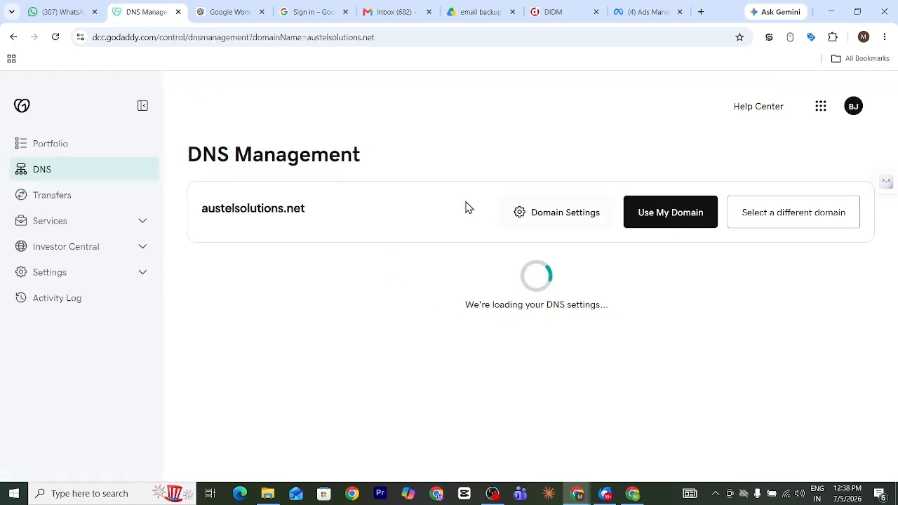
{"action": "scroll", "coordinate": [281, 267], "scroll_direction": "down", "scroll_amount": 1}
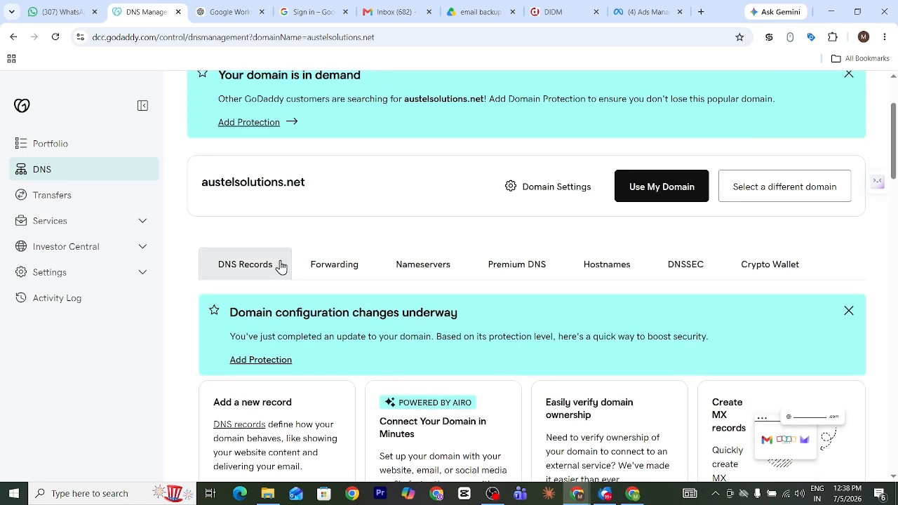
{"action": "scroll", "coordinate": [345, 354], "scroll_direction": "down", "scroll_amount": 1}
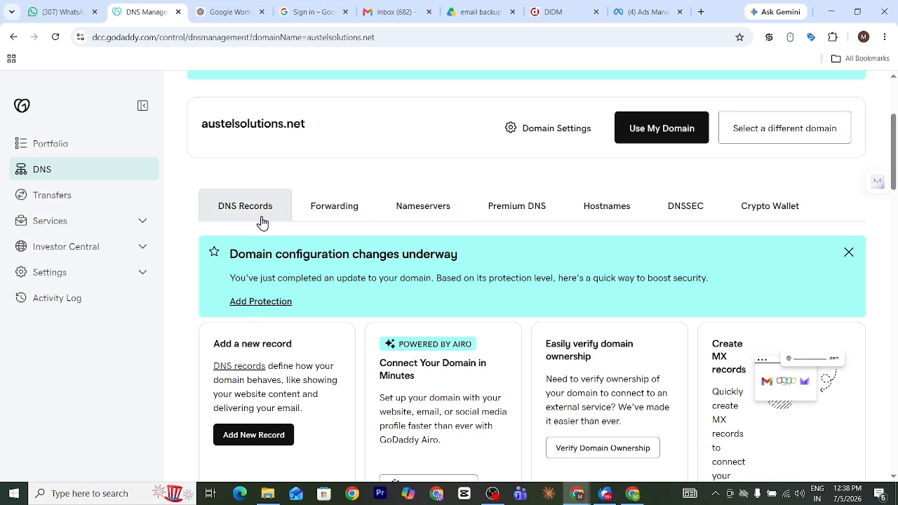
{"action": "left_click", "coordinate": [421, 214]}
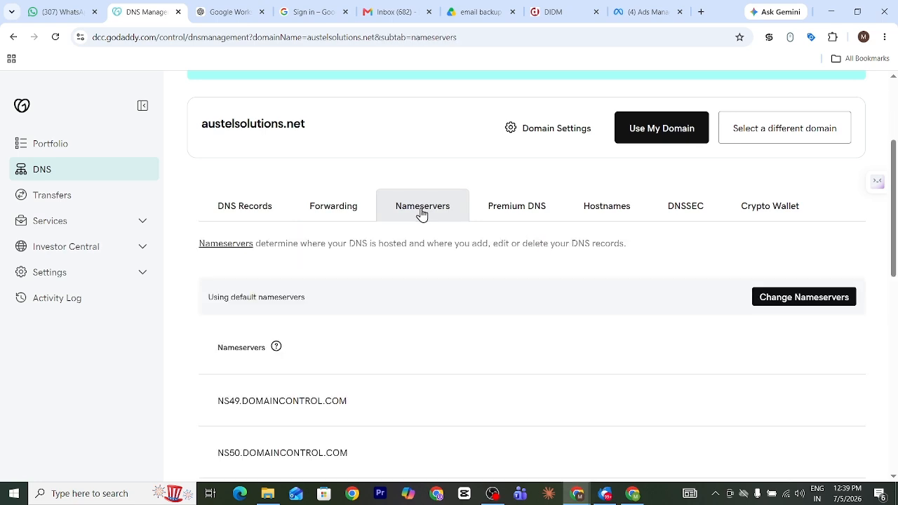
{"action": "scroll", "coordinate": [417, 232], "scroll_direction": "down", "scroll_amount": 2}
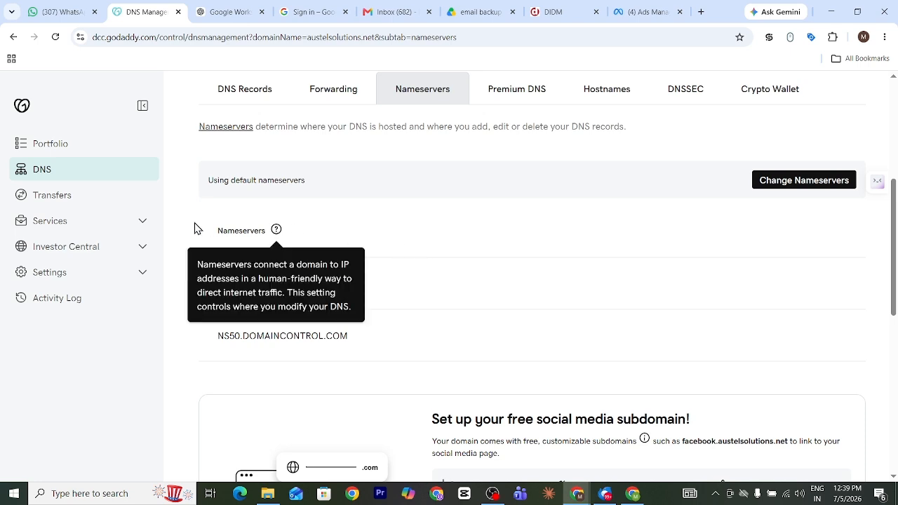
{"action": "left_click", "coordinate": [502, 240]}
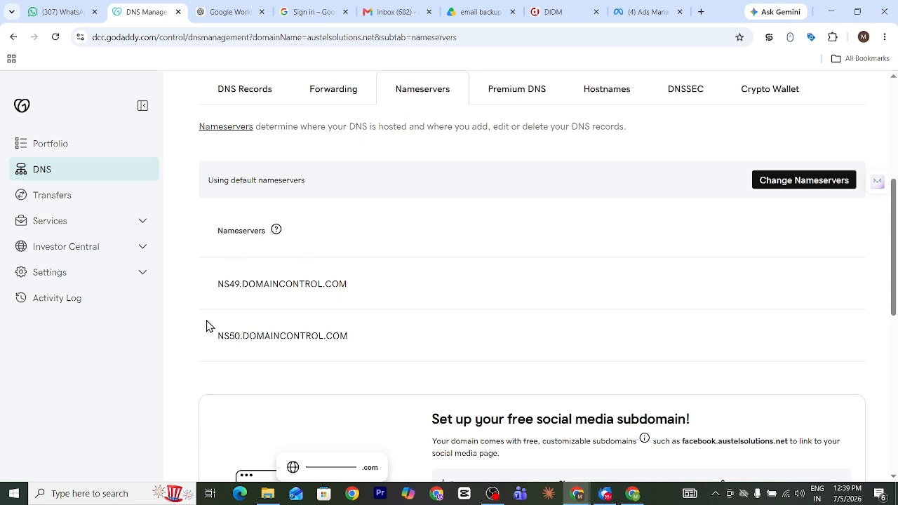
Start changing the nameservers of austelsolutions.net and choose to use own nameservers instead of GoDaddy's.
{"action": "left_click", "coordinate": [781, 183]}
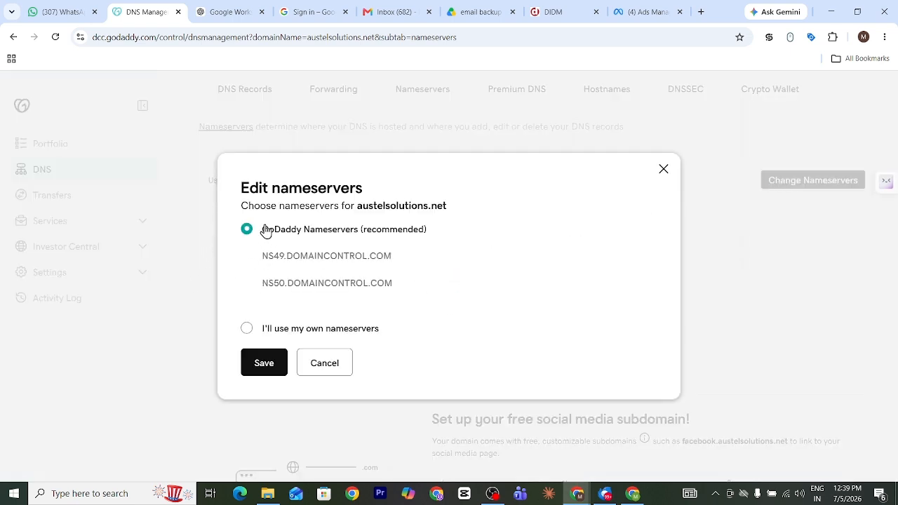
{"action": "left_click_drag", "start_coordinate": [405, 287], "coordinate": [257, 230]}
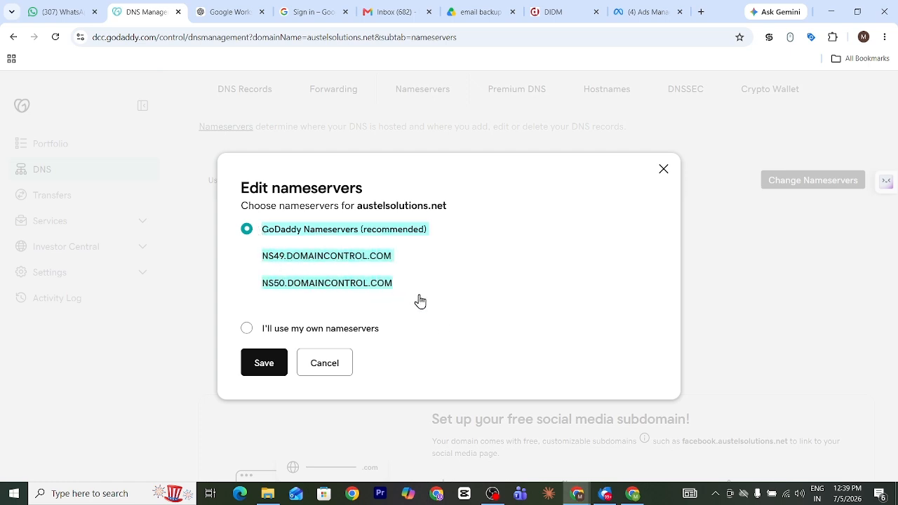
{"action": "left_click", "coordinate": [246, 329]}
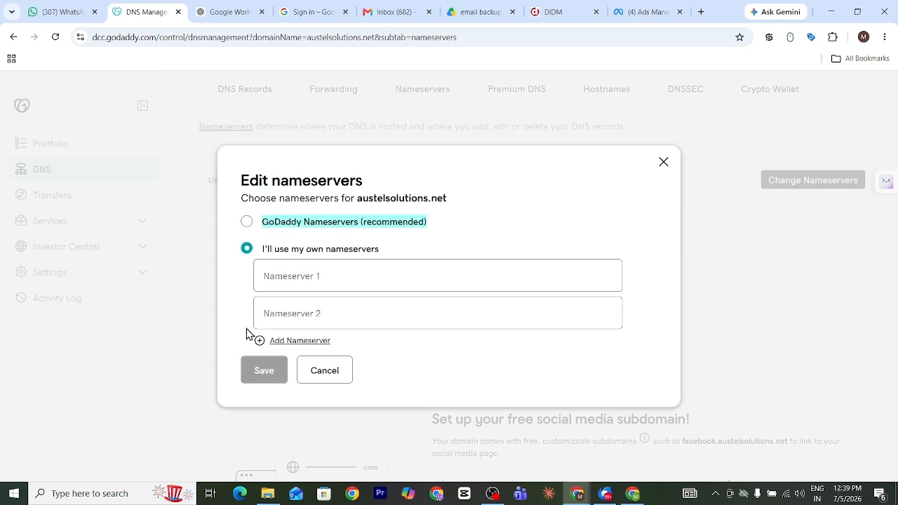
{"action": "left_click", "coordinate": [304, 279]}
{"action": "left_click", "coordinate": [305, 315]}
{"action": "left_click", "coordinate": [304, 280]}
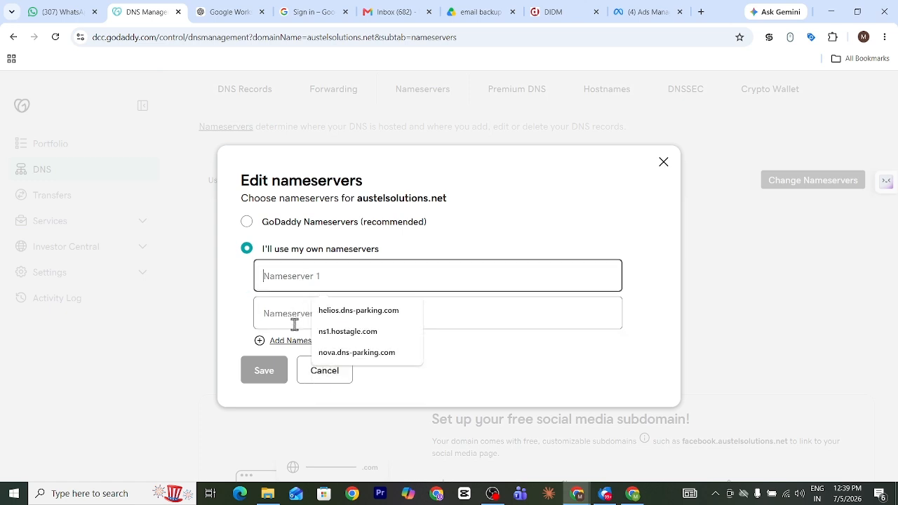
{"action": "left_click", "coordinate": [295, 322]}
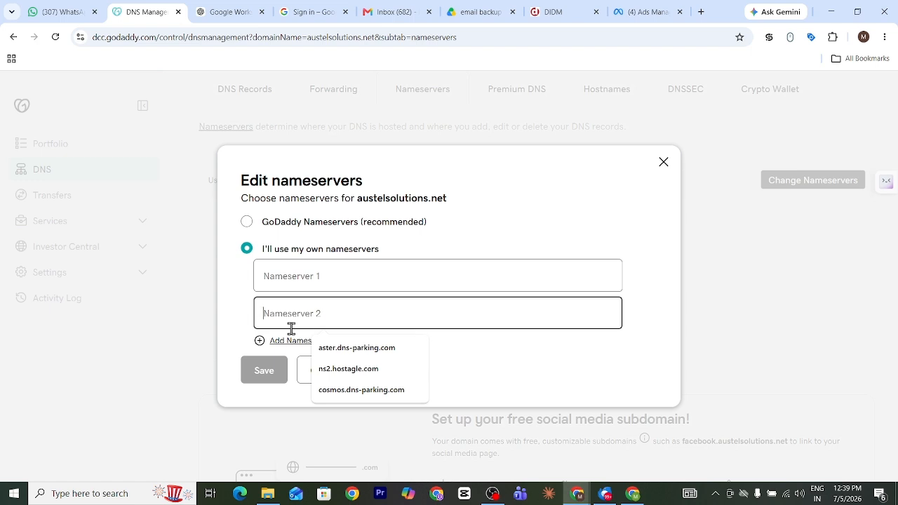
Switch to Hostinger and open the domain connection guide for austelsolutions.net at its replacement nameservers.
{"action": "key", "text": "alt+Tab"}
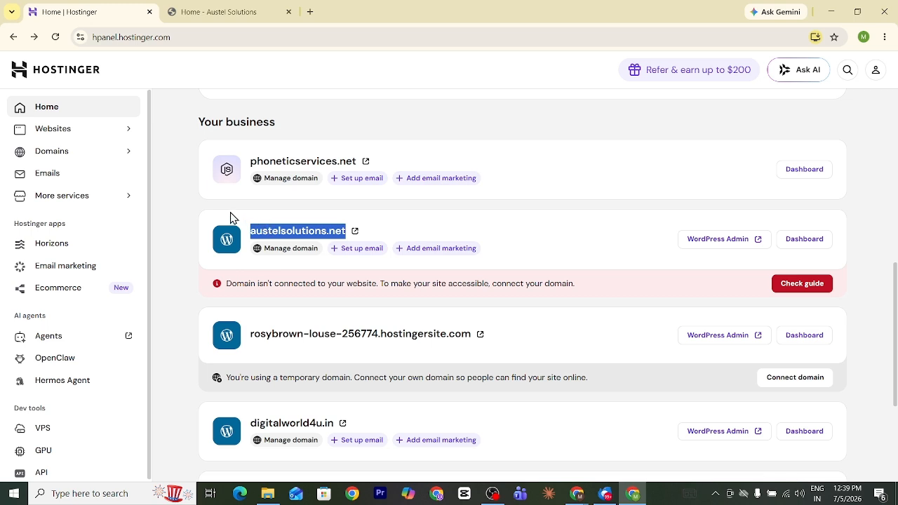
{"action": "left_click", "coordinate": [232, 217]}
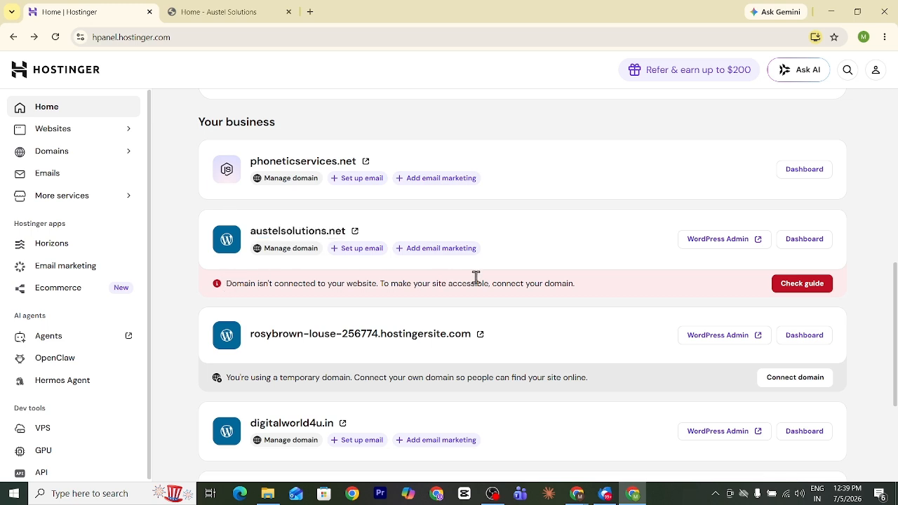
{"action": "left_click", "coordinate": [801, 288]}
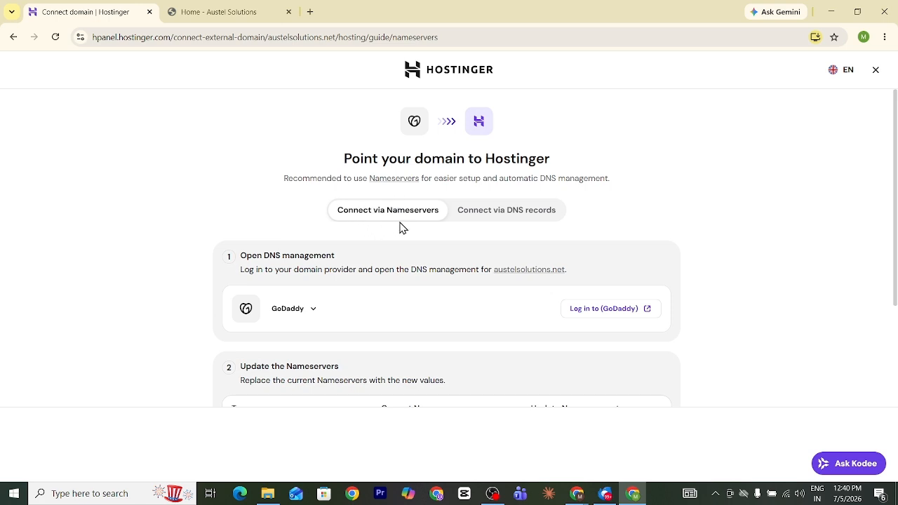
{"action": "key", "text": "alt+Tab"}
{"action": "key", "text": "alt+Tab"}
{"action": "scroll", "coordinate": [372, 314], "scroll_direction": "down", "scroll_amount": 2}
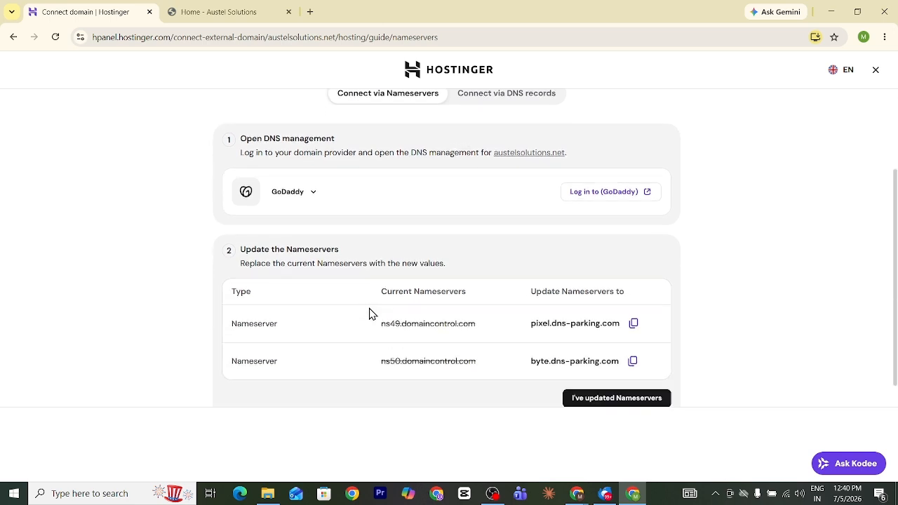
Review the guide's two connection methods and its section on updating the nameservers.
{"action": "scroll", "coordinate": [375, 302], "scroll_direction": "up", "scroll_amount": 2}
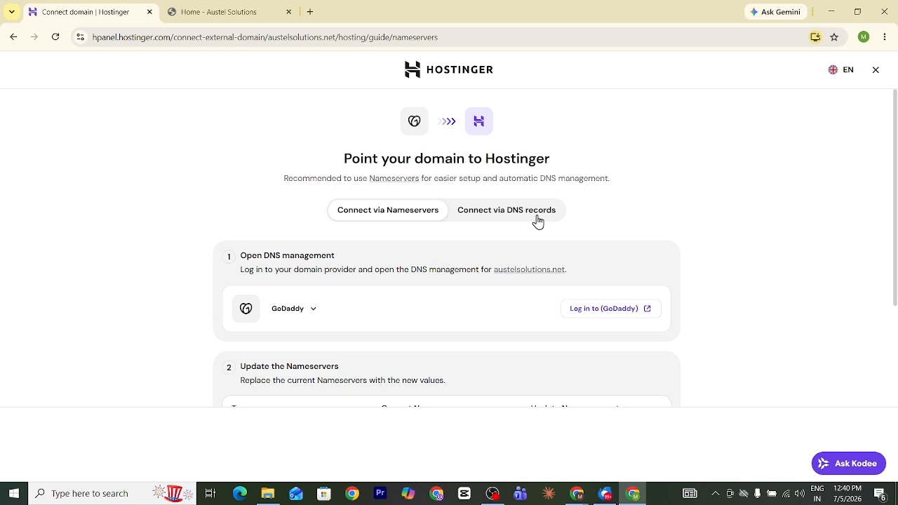
{"action": "scroll", "coordinate": [537, 220], "scroll_direction": "down", "scroll_amount": 1}
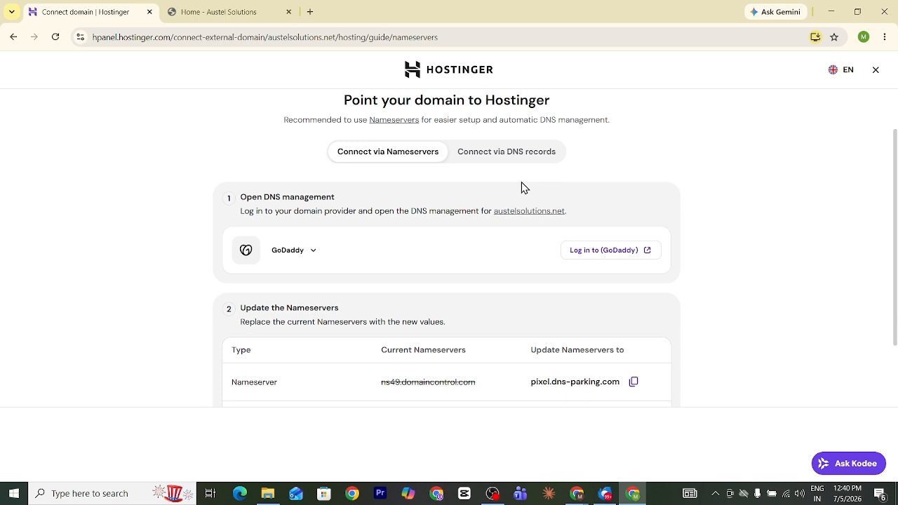
{"action": "scroll", "coordinate": [521, 184], "scroll_direction": "down", "scroll_amount": 2}
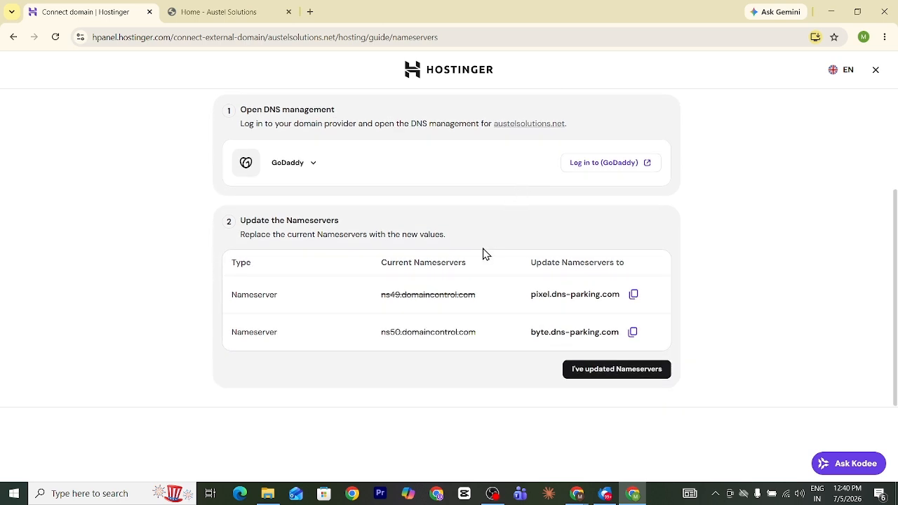
{"action": "left_click_drag", "start_coordinate": [240, 218], "coordinate": [375, 213]}
{"action": "left_click", "coordinate": [376, 213]}
Copy pixel.dns-parking.com from the Hostinger guide and enter it as Nameserver 1 in GoDaddy.
{"action": "key", "text": "alt+Tab"}
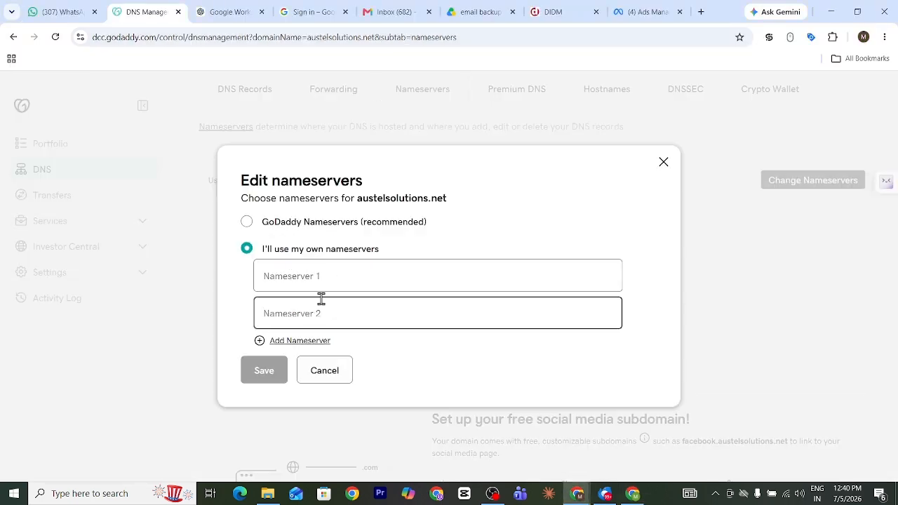
{"action": "key", "text": "alt+Tab"}
{"action": "left_click", "coordinate": [632, 295]}
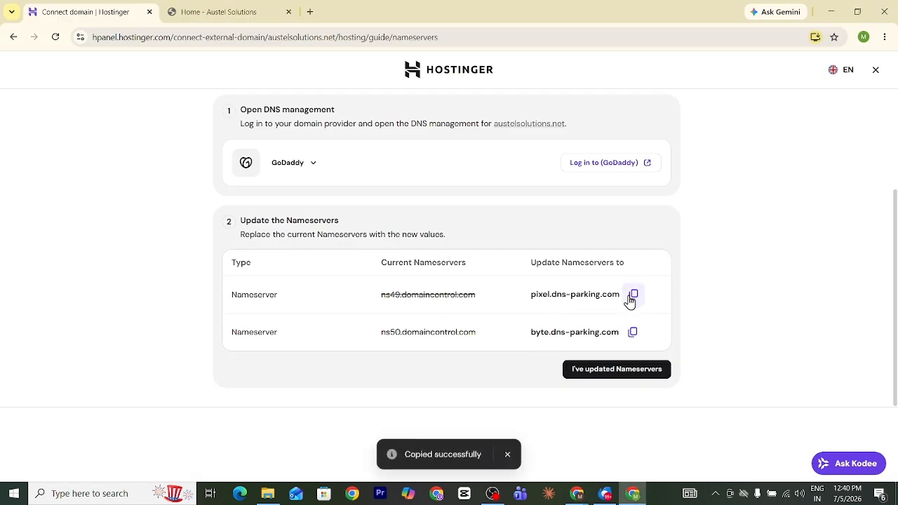
{"action": "key", "text": "alt+Tab"}
{"action": "left_click", "coordinate": [304, 275]}
{"action": "key", "text": "ctrl+v"}
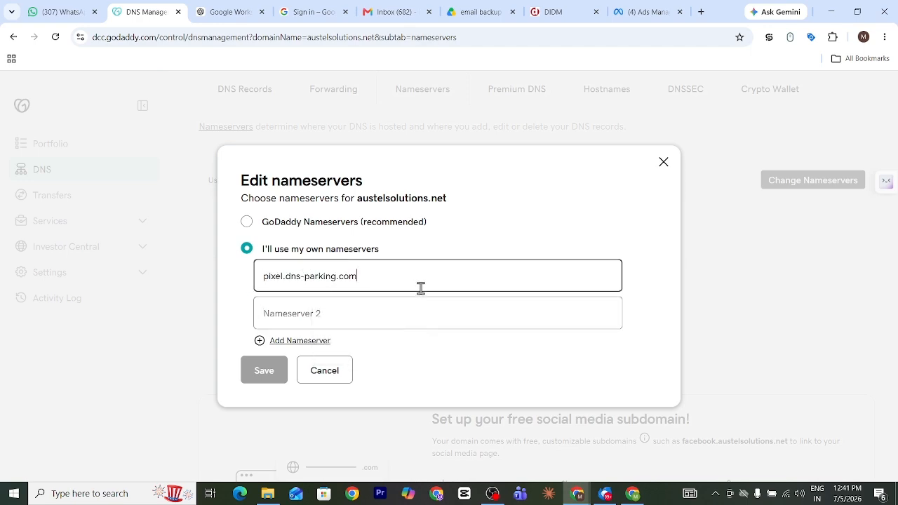
Copy byte.dns-parking.com from the Hostinger guide into GoDaddy as Nameserver 2 and submit the nameserver change.
{"action": "key", "text": "alt+Tab"}
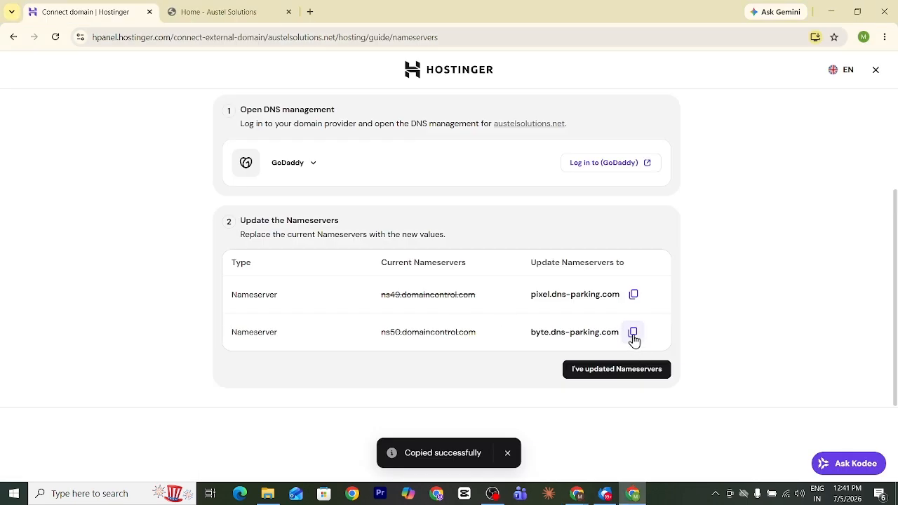
{"action": "left_click", "coordinate": [633, 332]}
{"action": "key", "text": "alt+Tab"}
{"action": "left_click", "coordinate": [319, 316]}
{"action": "key", "text": "ctrl+v"}
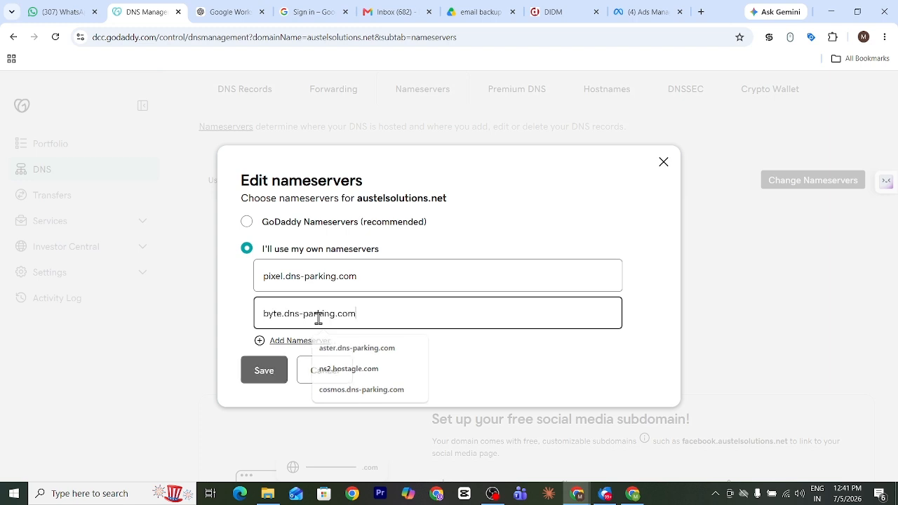
{"action": "left_click", "coordinate": [373, 333]}
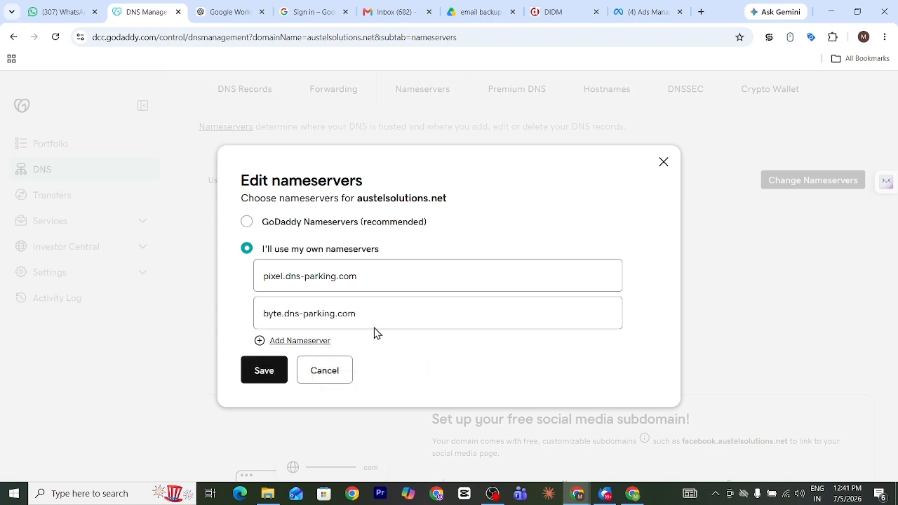
{"action": "left_click", "coordinate": [257, 373]}
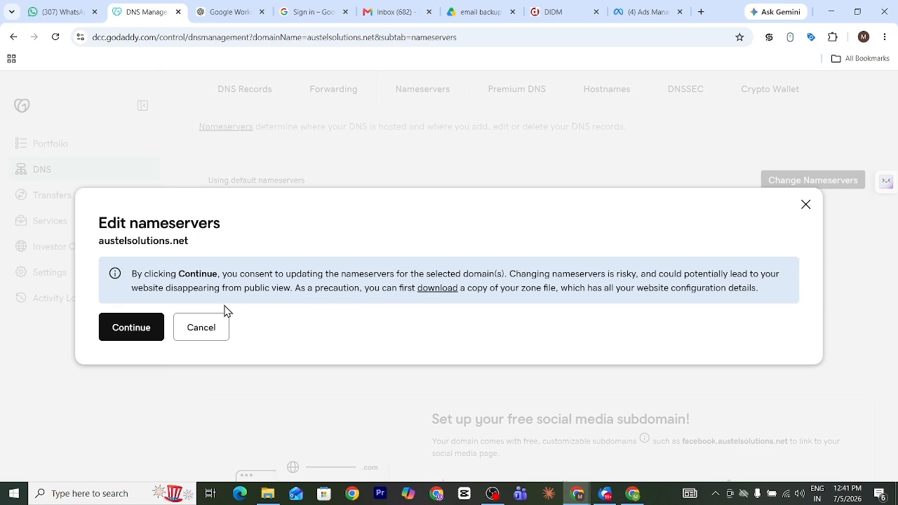
Consent to the nameserver update for austelsolutions.net and reload the DNS management page to check its nameserver list.
{"action": "left_click", "coordinate": [136, 334]}
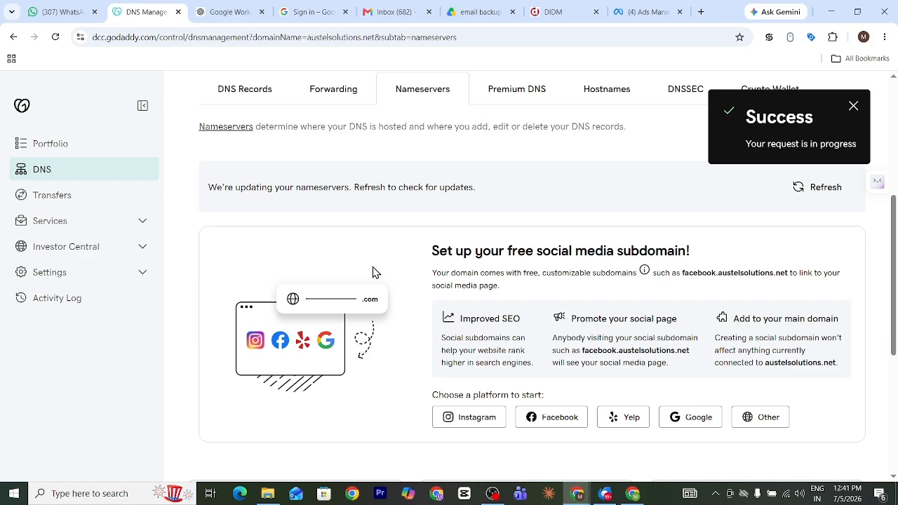
{"action": "scroll", "coordinate": [404, 282], "scroll_direction": "down", "scroll_amount": 3}
{"action": "scroll", "coordinate": [404, 283], "scroll_direction": "up", "scroll_amount": 5}
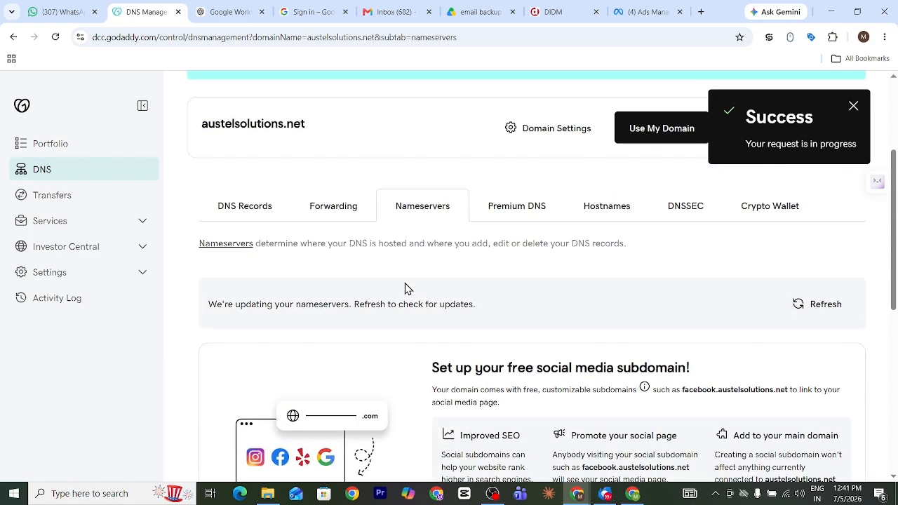
{"action": "left_click", "coordinate": [53, 43]}
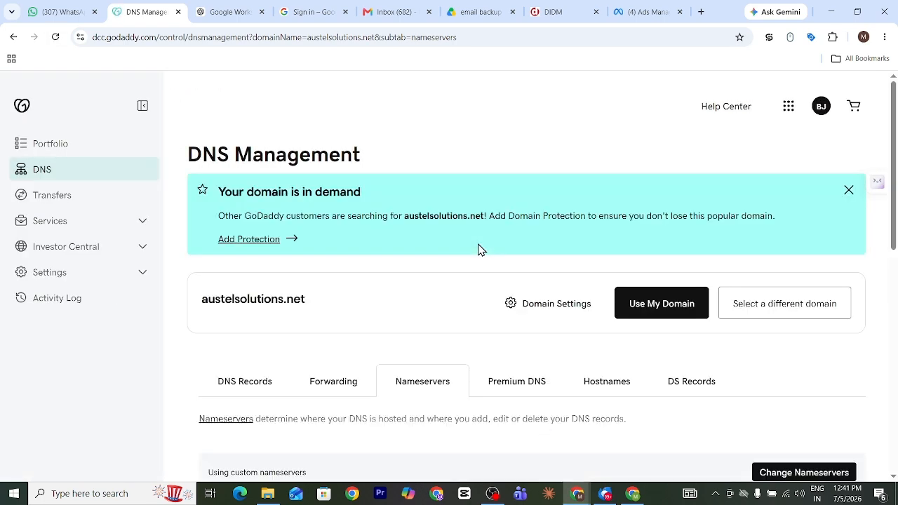
{"action": "scroll", "coordinate": [481, 250], "scroll_direction": "down", "scroll_amount": 4}
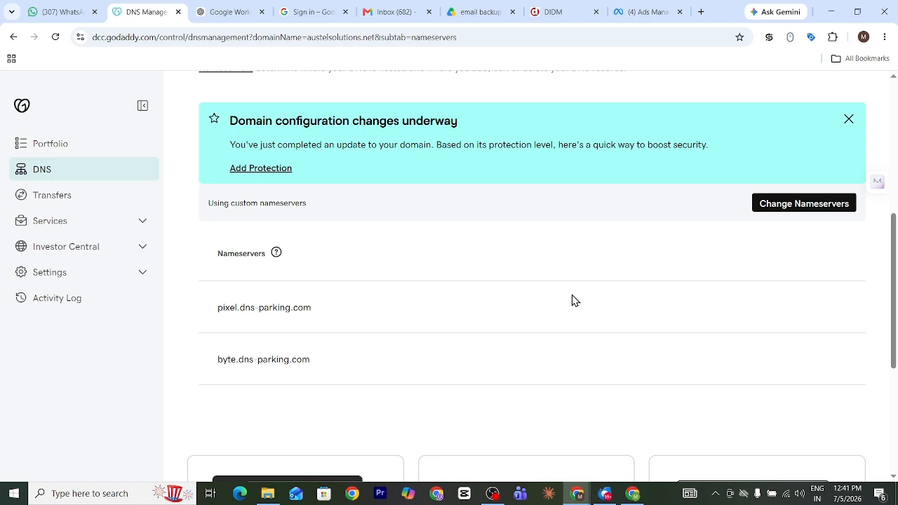
{"action": "scroll", "coordinate": [558, 305], "scroll_direction": "up", "scroll_amount": 2}
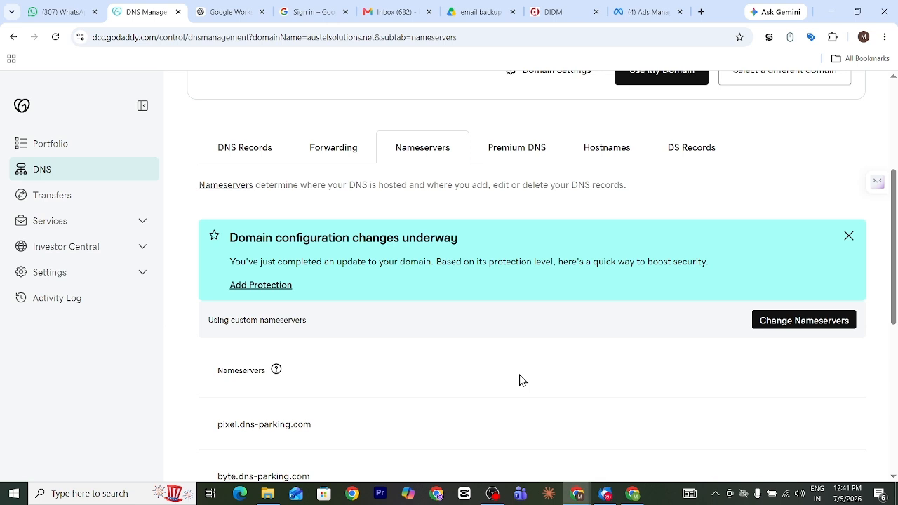
{"action": "scroll", "coordinate": [501, 381], "scroll_direction": "down", "scroll_amount": 1}
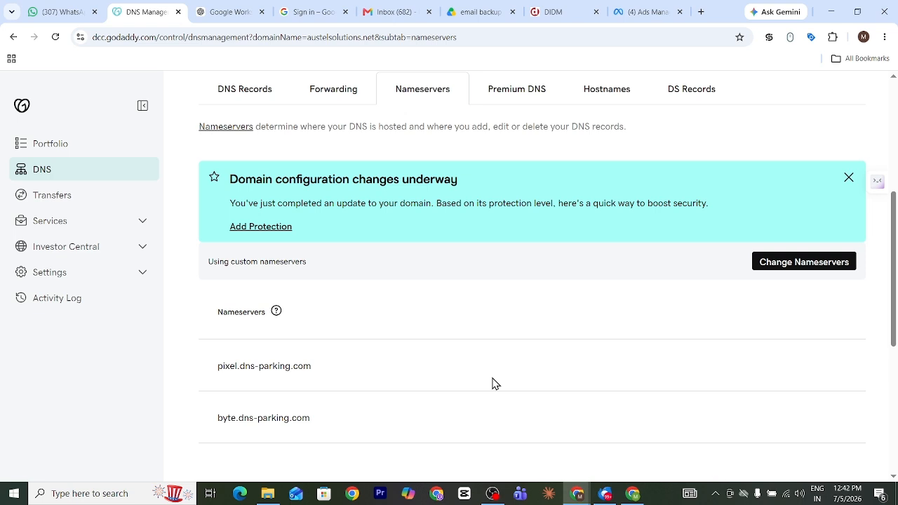
Switch to Hostinger, mark the nameservers as updated, close the connection guide and check the website dashboard's domain connection status.
{"action": "key", "text": "alt+Tab"}
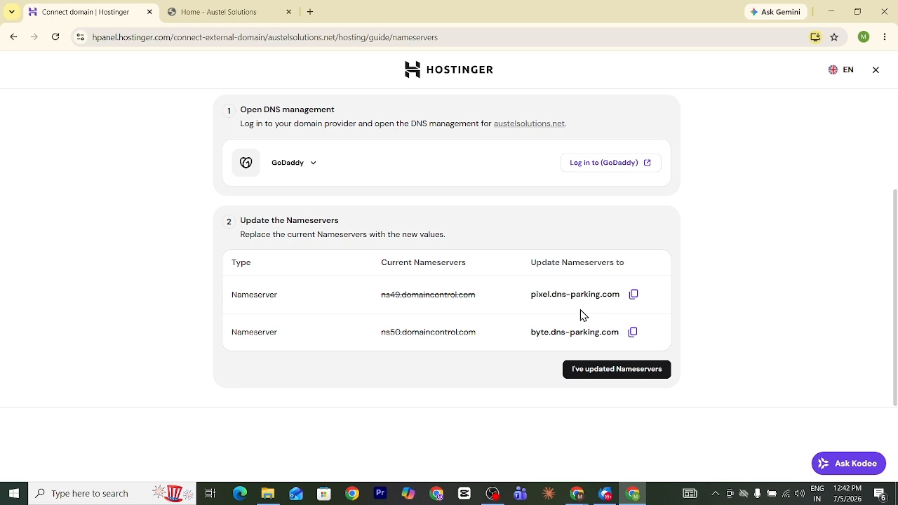
{"action": "left_click", "coordinate": [606, 376]}
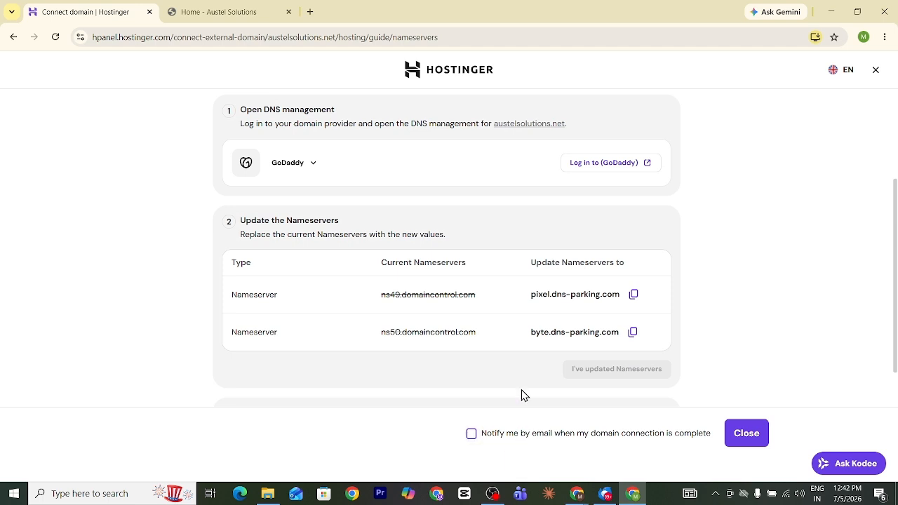
{"action": "left_click", "coordinate": [746, 435]}
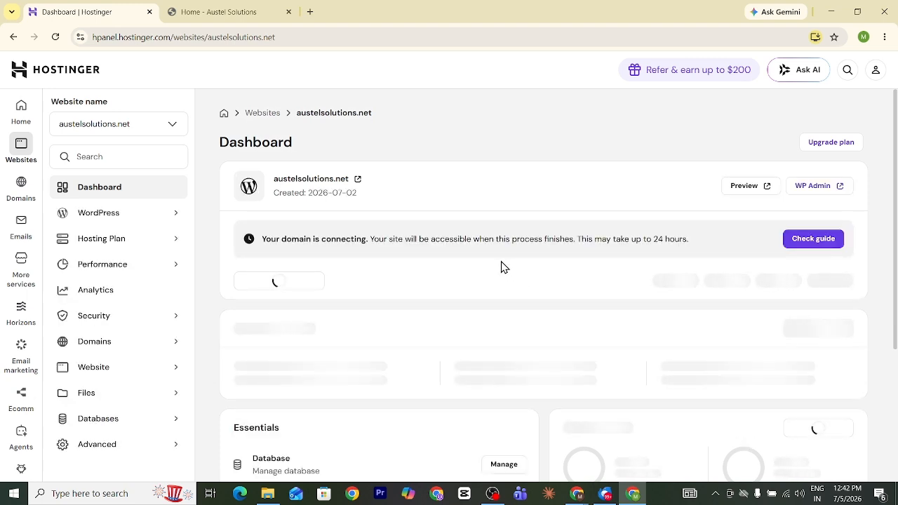
{"action": "scroll", "coordinate": [521, 306], "scroll_direction": "down", "scroll_amount": 4}
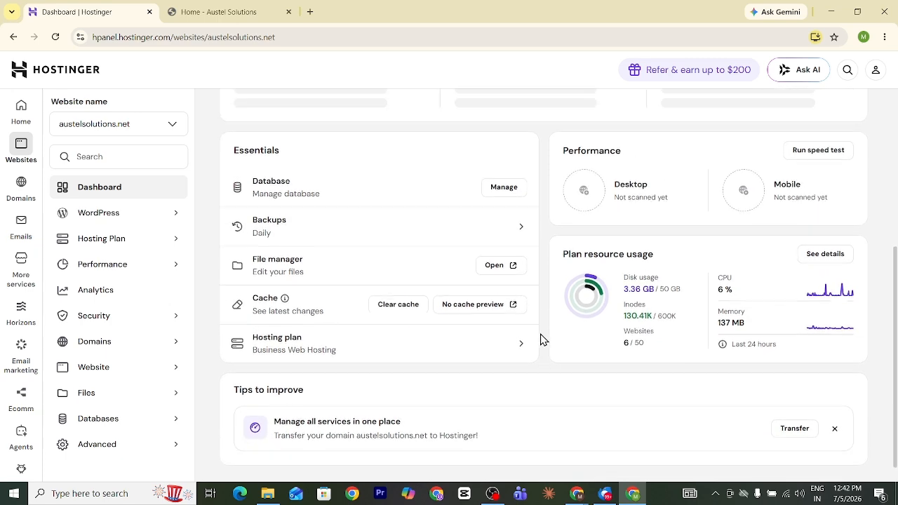
{"action": "scroll", "coordinate": [539, 337], "scroll_direction": "up", "scroll_amount": 4}
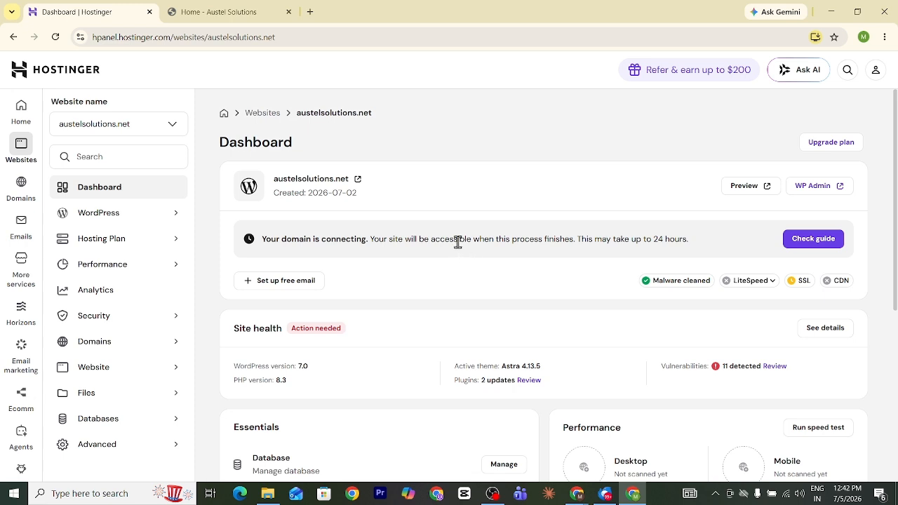
Open austelsolutions.net from the website dashboard and load its address again to check the live site.
{"action": "left_click", "coordinate": [332, 186]}
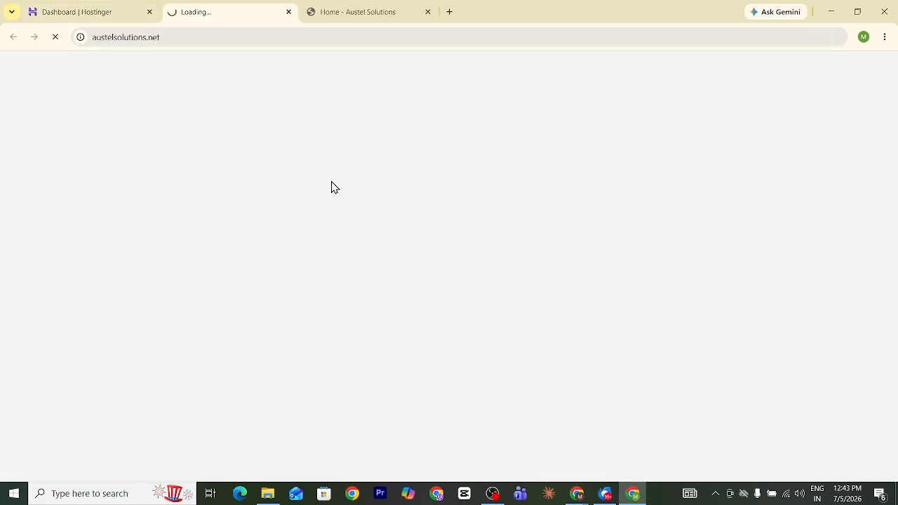
{"action": "left_click", "coordinate": [558, 100]}
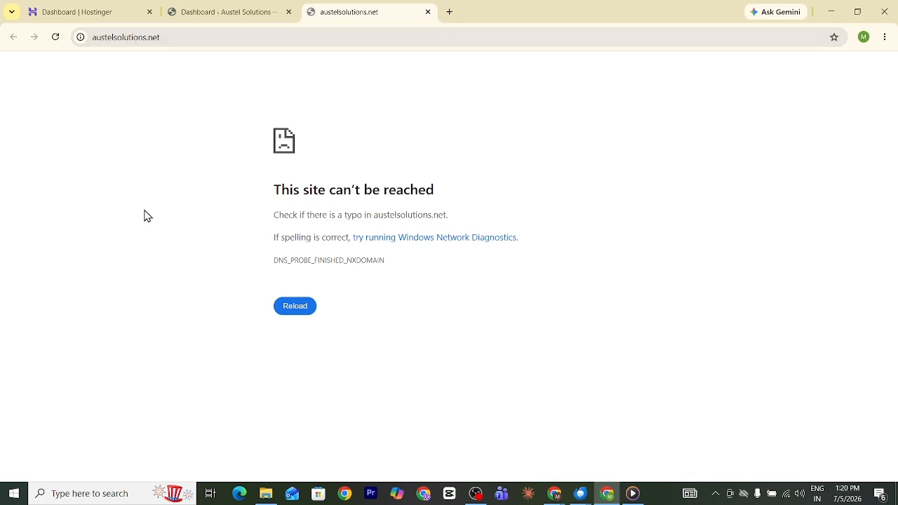
{"action": "left_click", "coordinate": [186, 38]}
{"action": "key", "text": "Return"}
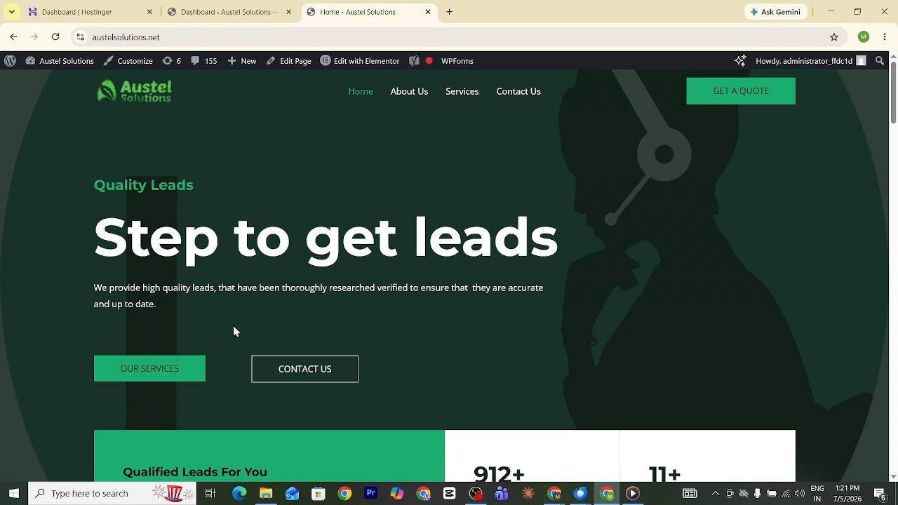
{"action": "left_click_drag", "start_coordinate": [171, 35], "coordinate": [86, 40]}
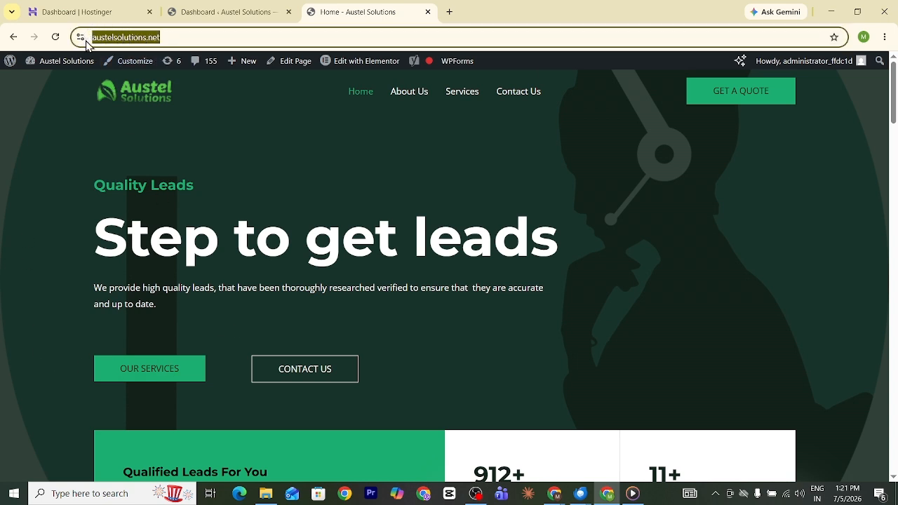